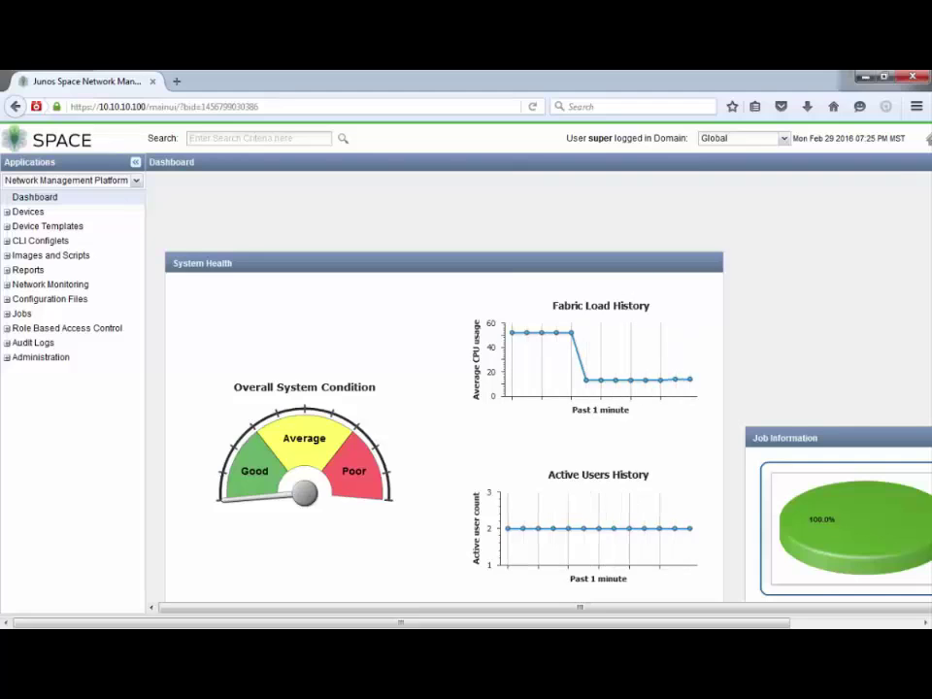
- Open Devices > Device Management and widen the OS Version column so each version fits on one line
click(8, 212)
click(45, 230)
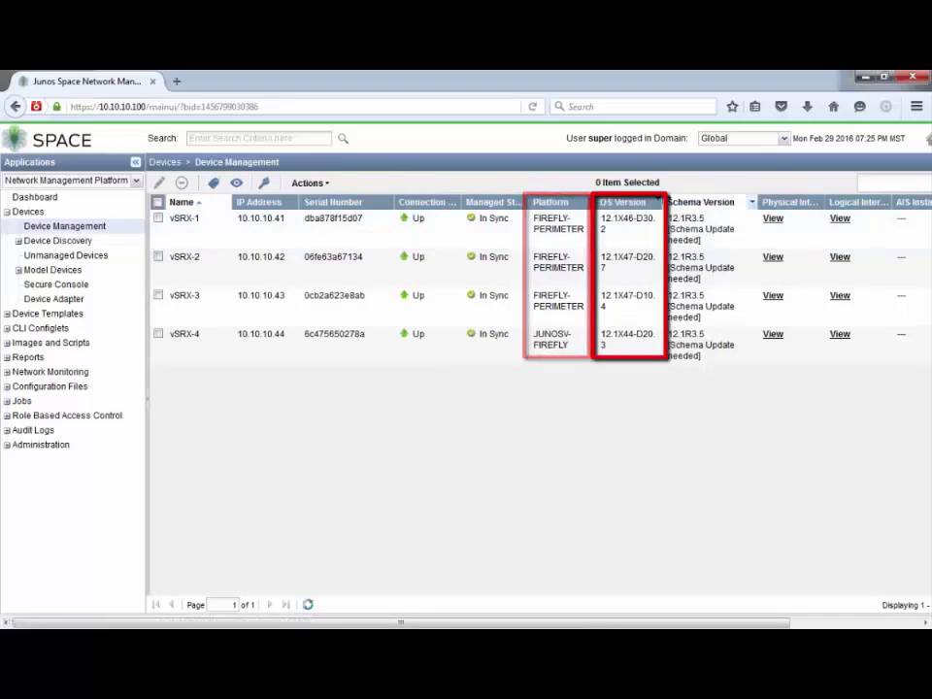
drag(661, 201, 670, 200)
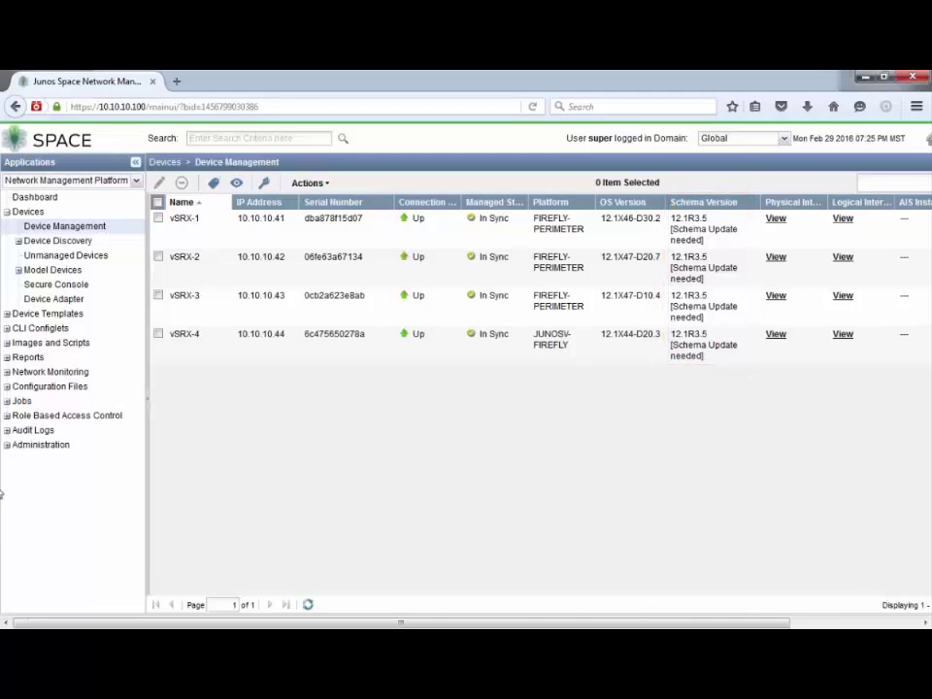
- Open Administration > DMI Schemas and start the Update Schema form
click(8, 445)
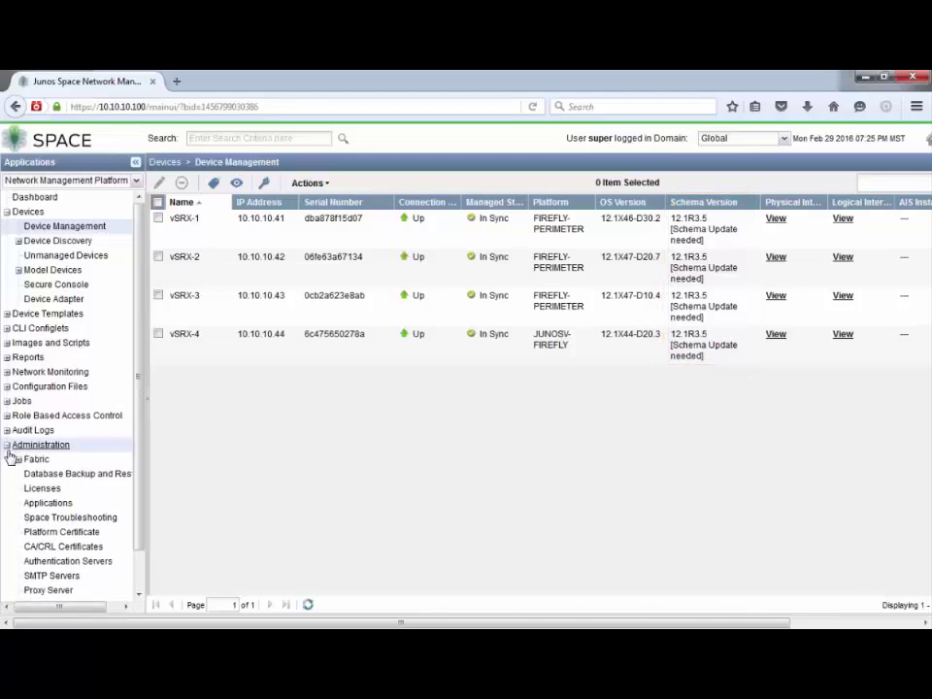
scroll(143, 505, down, 2)
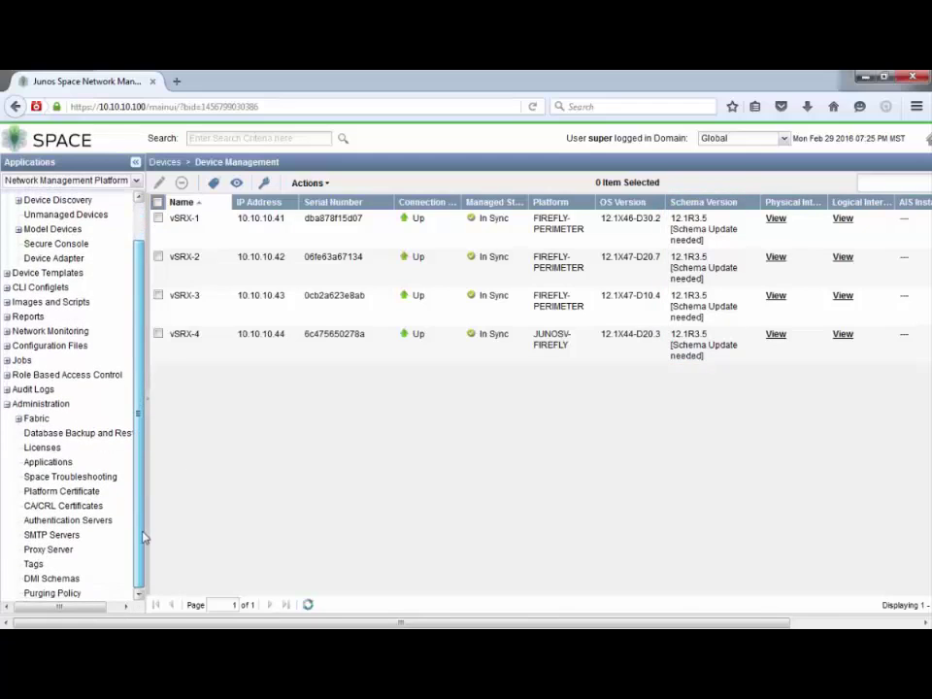
click(75, 580)
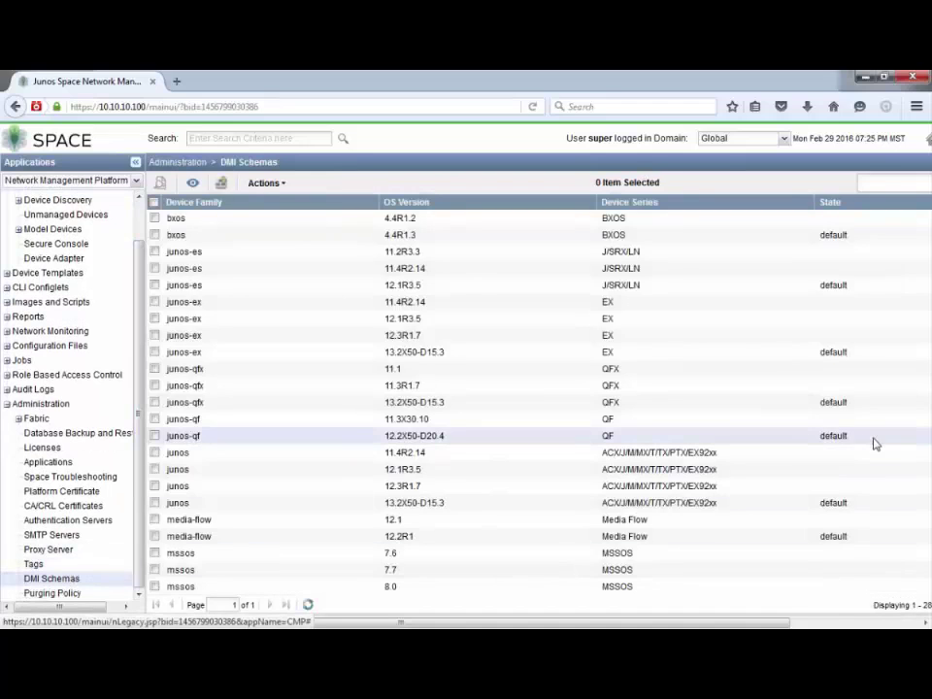
scroll(790, 449, down, 2)
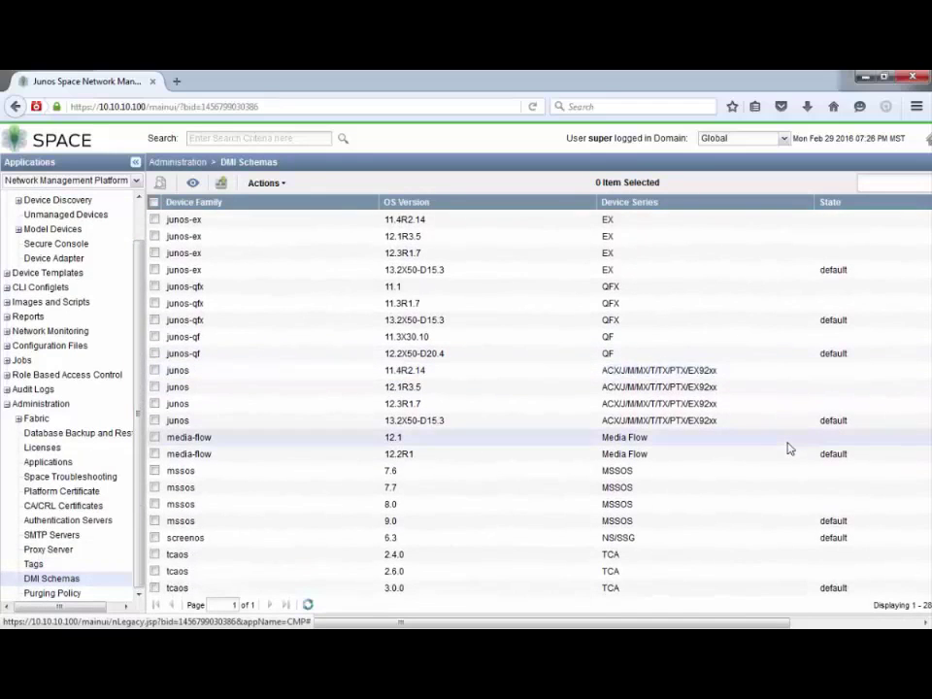
scroll(790, 448, up, 2)
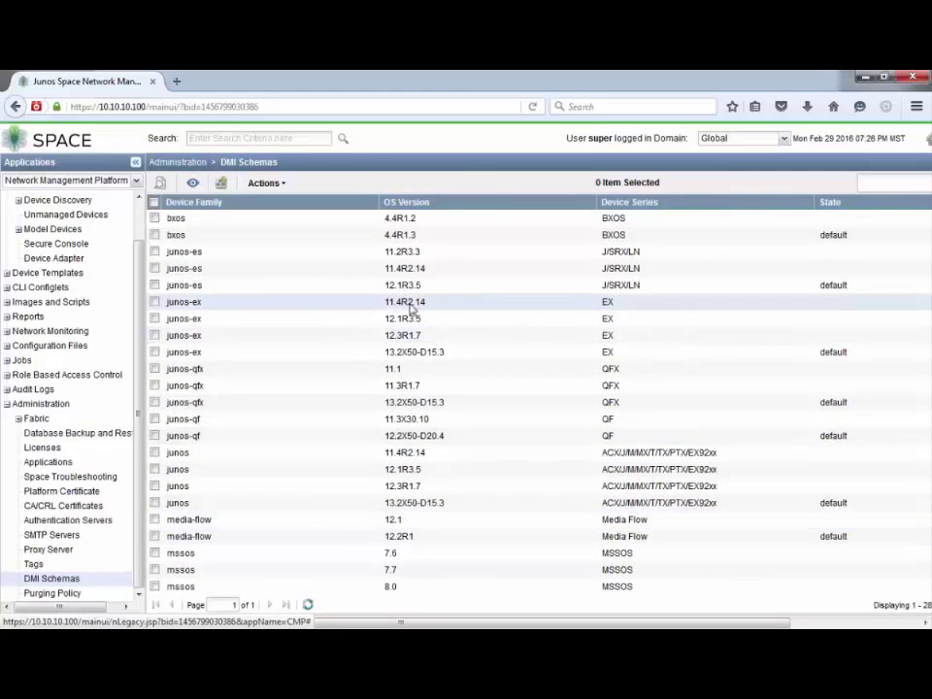
click(220, 188)
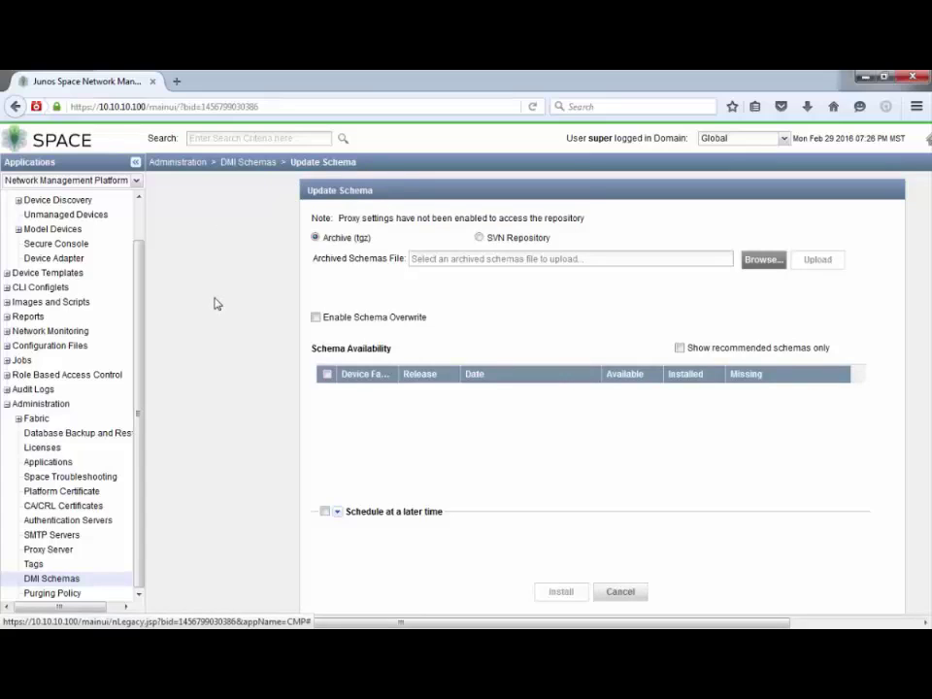
- Choose SVN Repository as the schema source and bring up the Svn Access Configuration
click(481, 240)
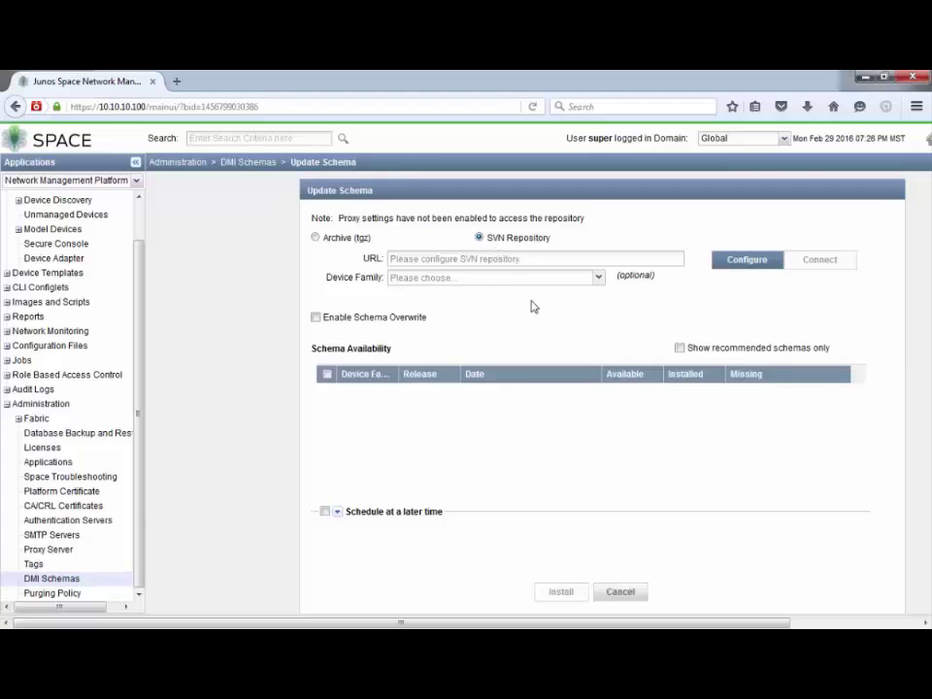
click(748, 261)
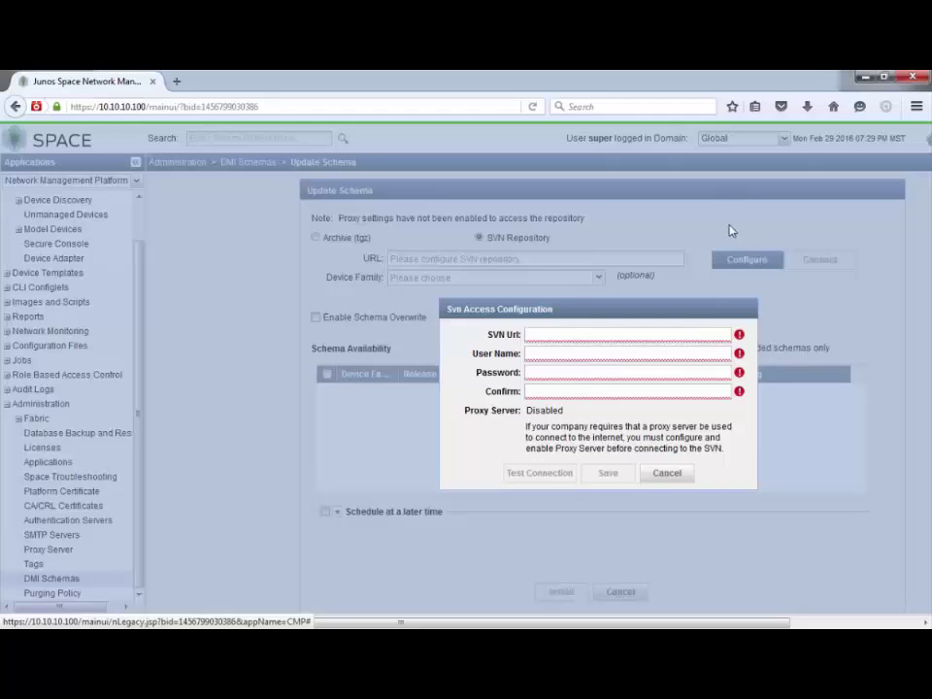
click(680, 334)
text(https://xml.juniper.net/dmi/repository/trunk/)
click(642, 353)
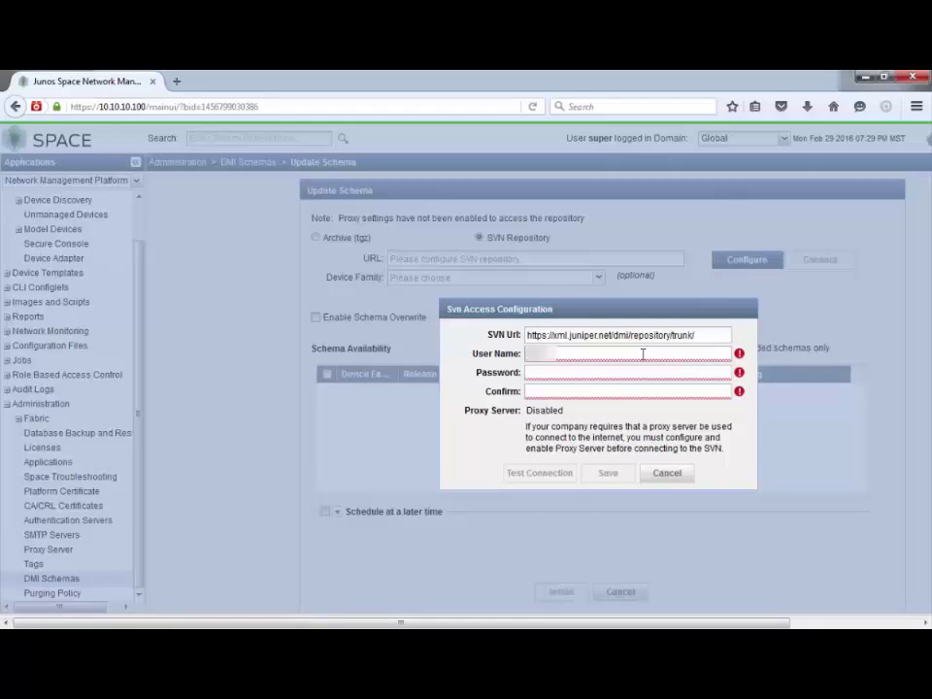
key(Tab)
text(********)
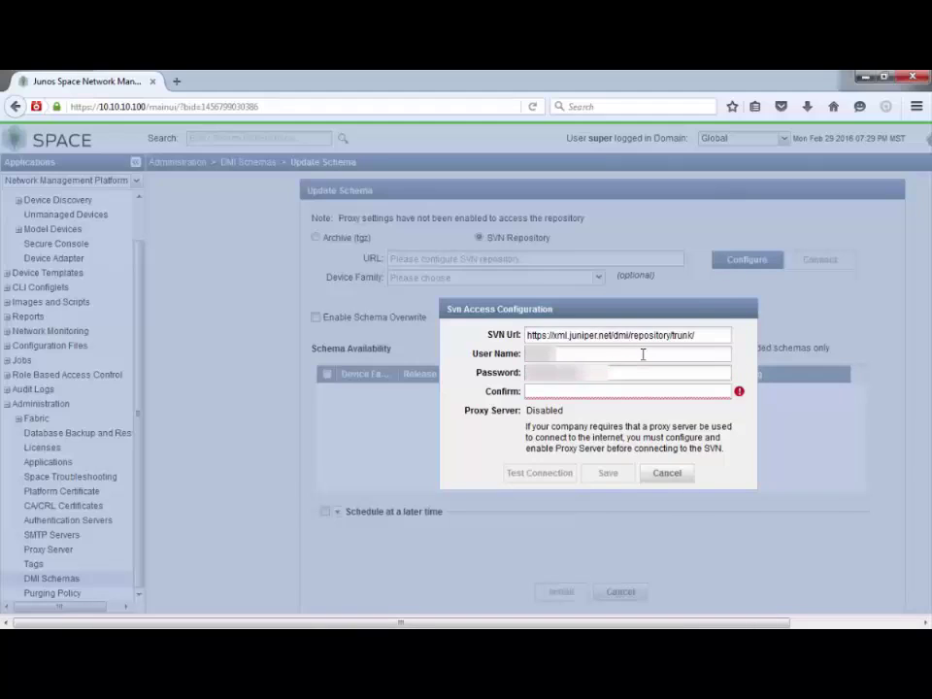
text(********)
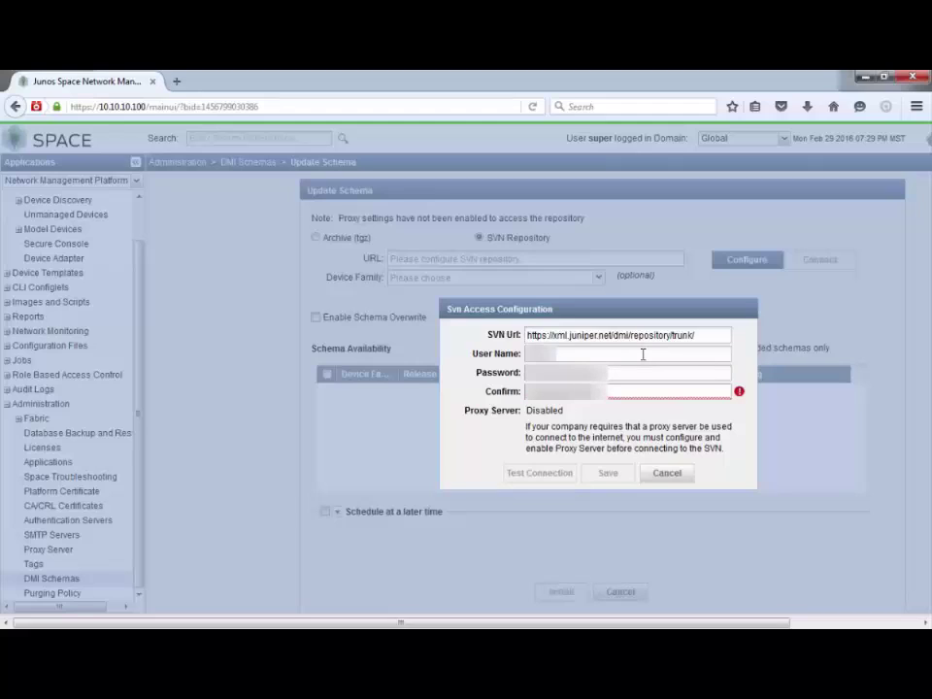
text(*)
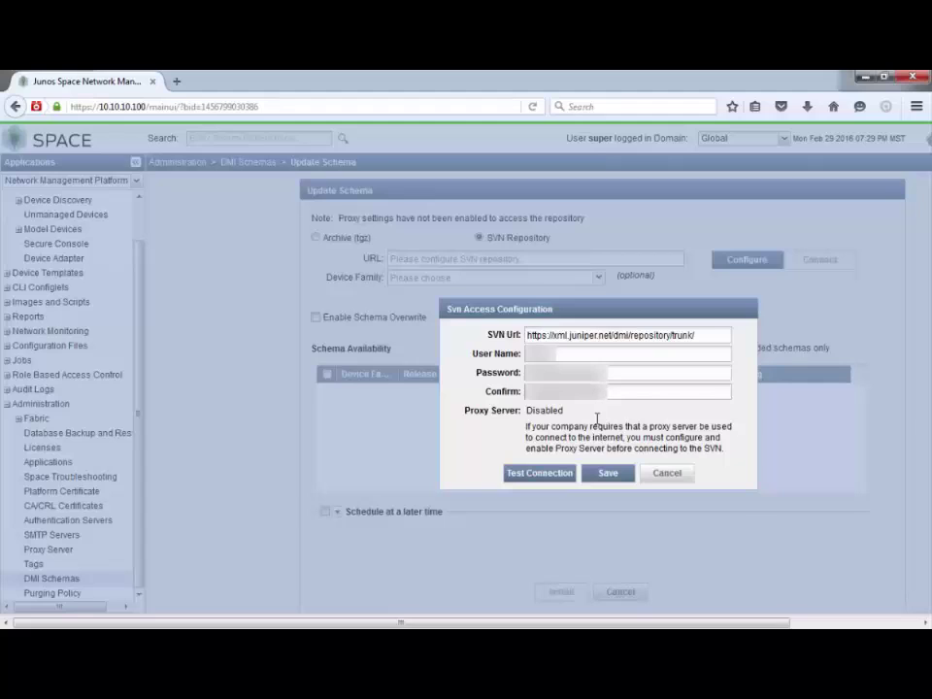
- Test the repository connection, acknowledge the success message, and save the SVN access settings
click(570, 477)
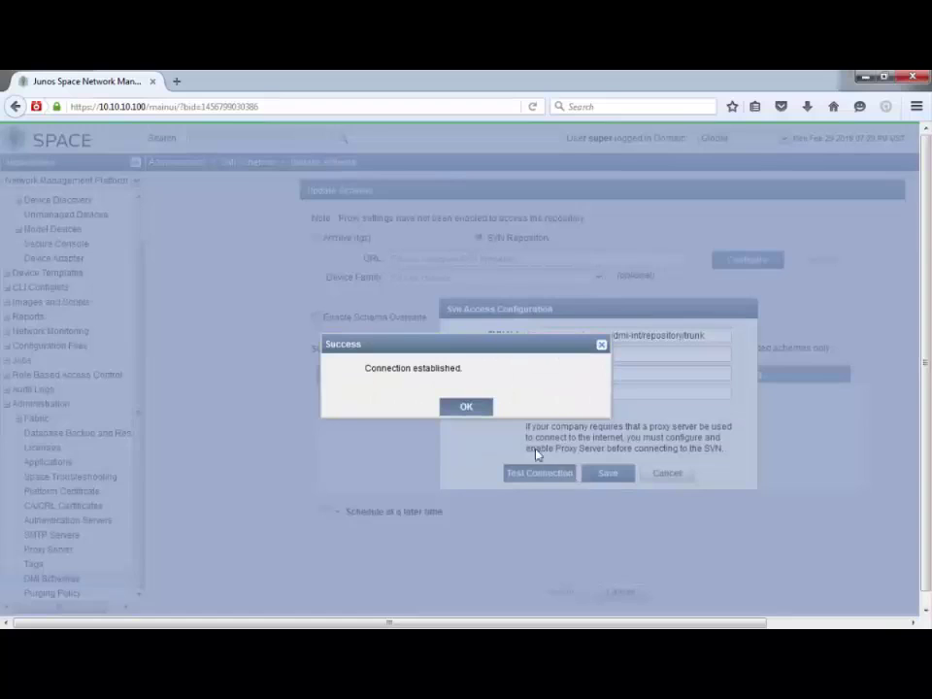
click(466, 409)
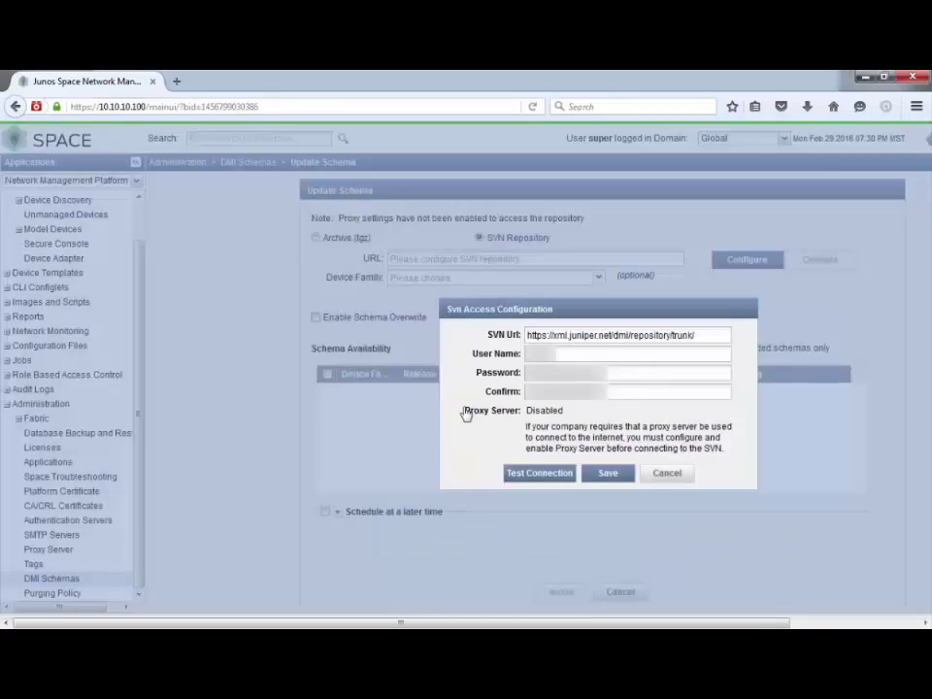
click(624, 480)
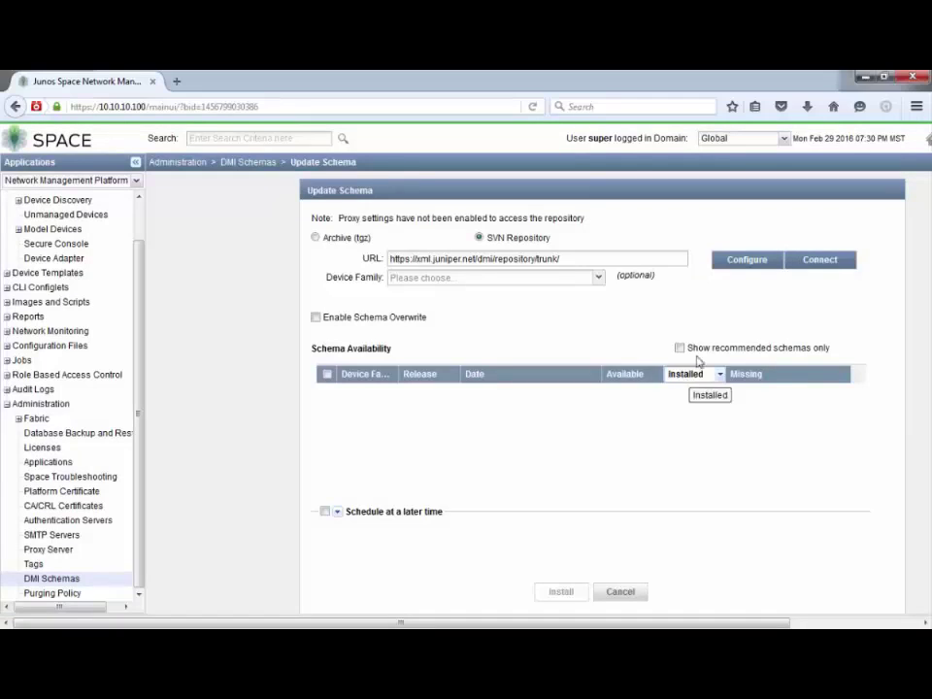
- Connect to the Juniper trunk repository and browse the Schema Availability list, noting 12.1R3.5 installed
click(814, 259)
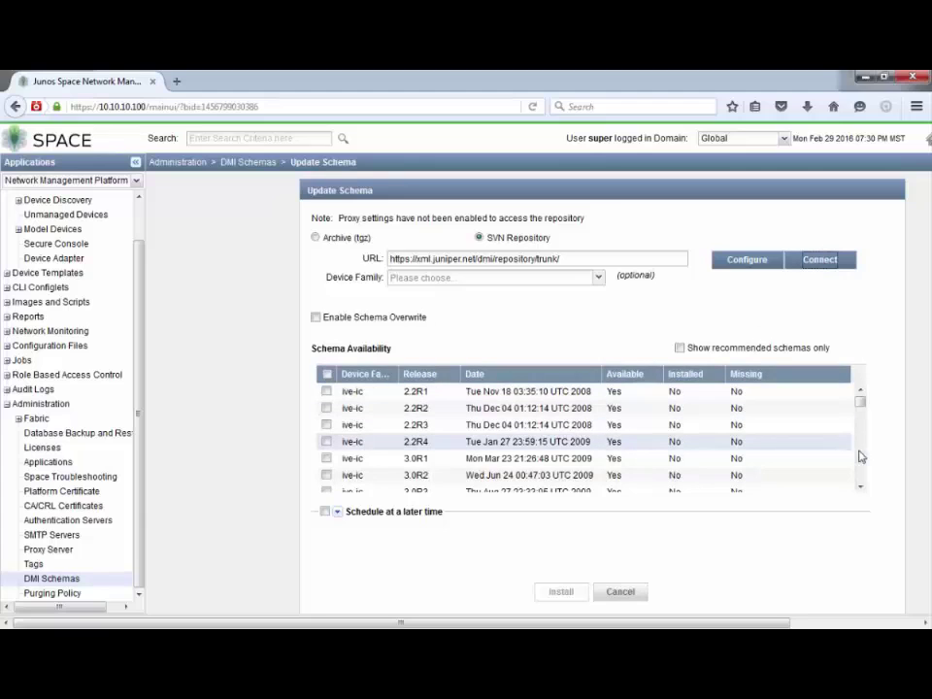
scroll(859, 494, down, 10)
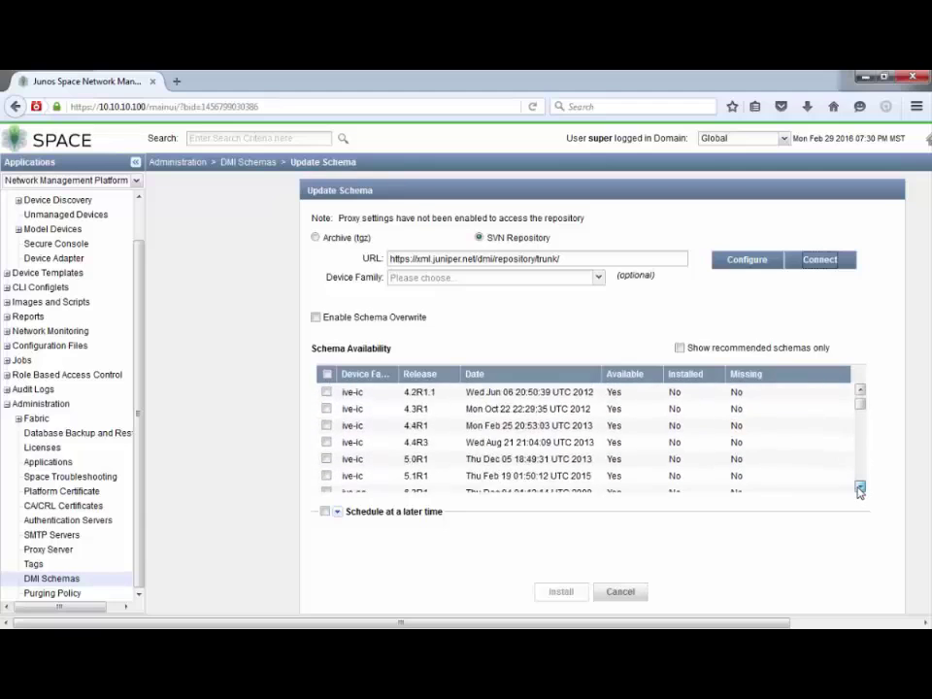
scroll(859, 491, down, 10)
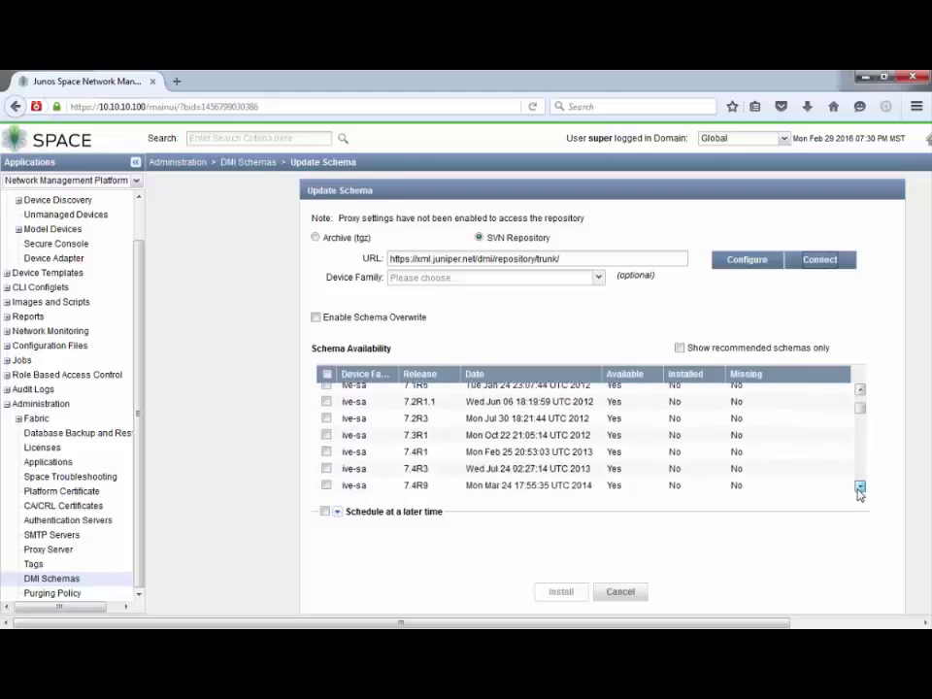
scroll(859, 490, down, 10)
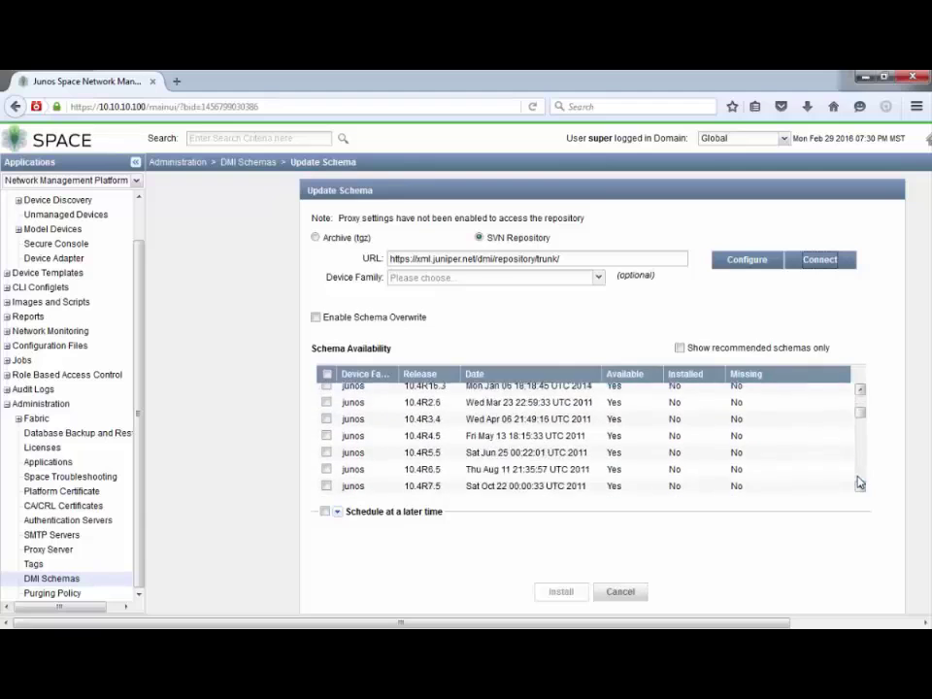
scroll(859, 484, down, 5)
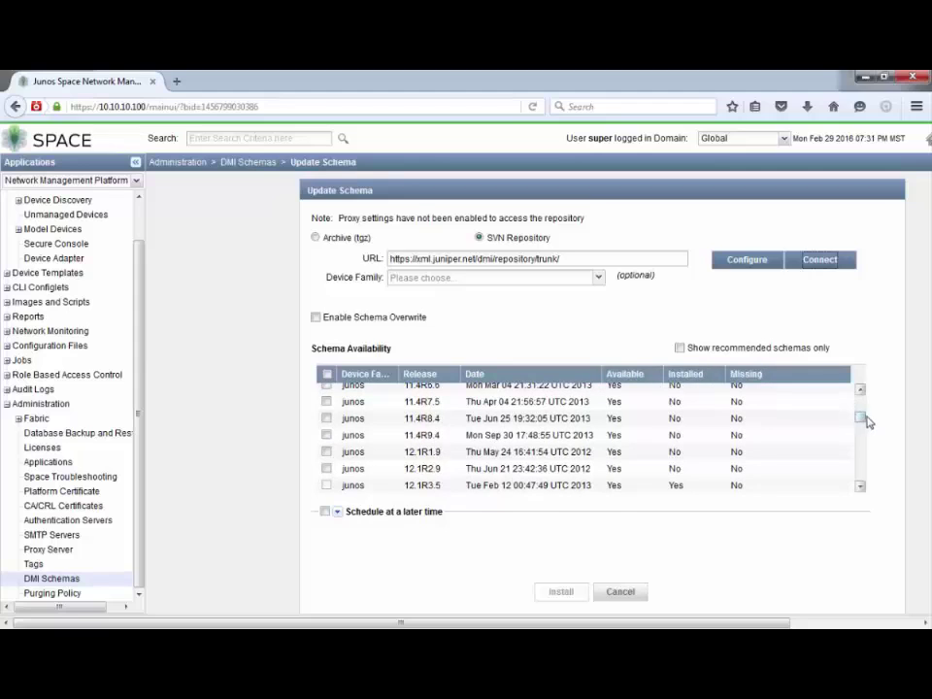
drag(864, 422, 862, 390)
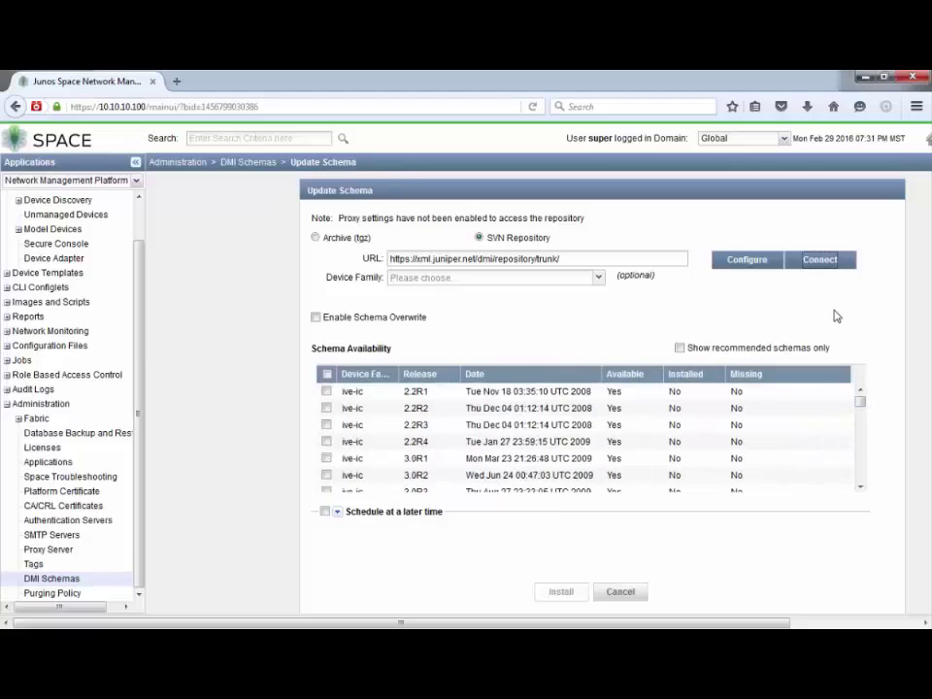
- Filter the repository schemas to the junos-es device family and reconnect
click(598, 279)
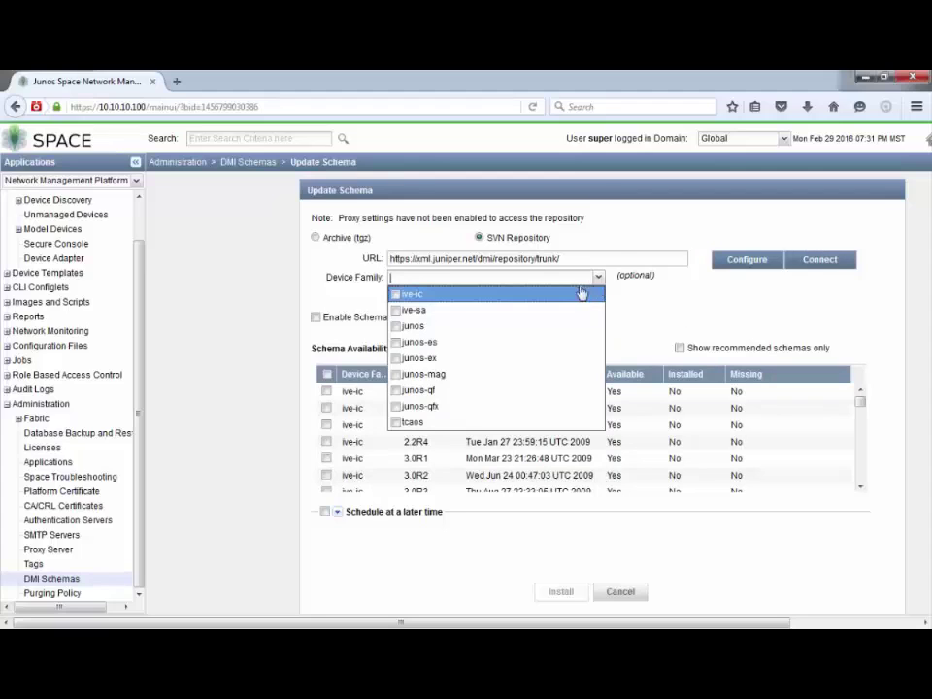
click(396, 345)
click(652, 303)
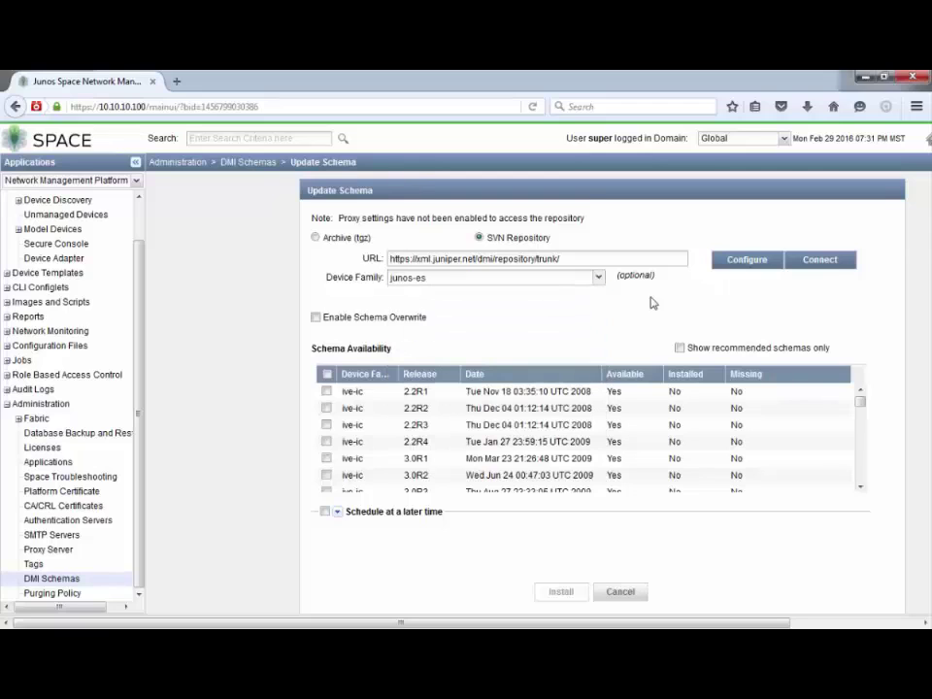
click(835, 262)
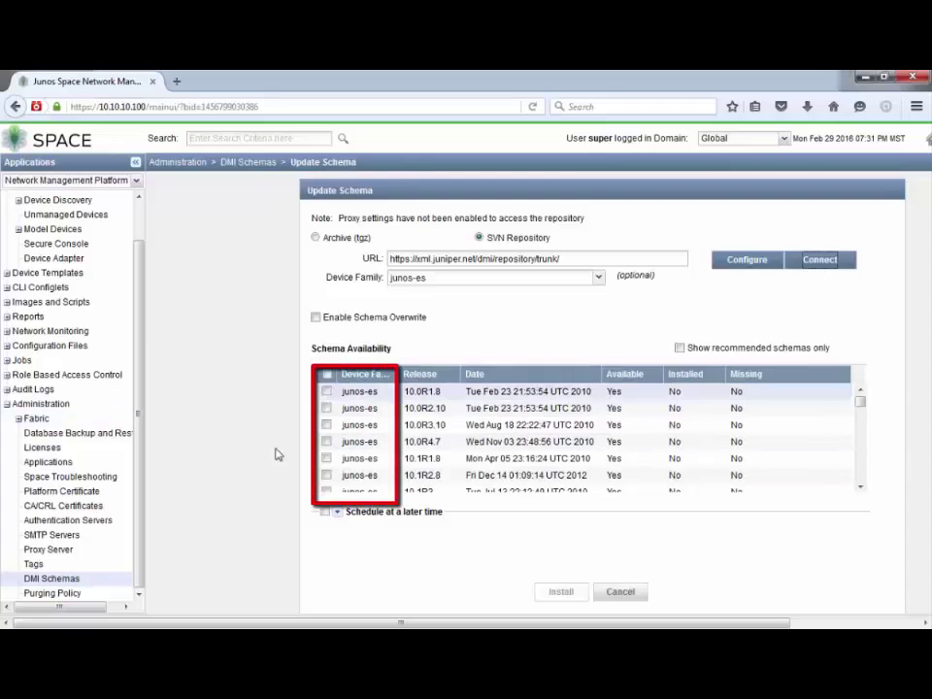
- Sort by Missing so 12.1X44-D20.3, 12.1X46-D30.2, 12.1X47-D10.4 and 12.1X47-D20.7 appear first
mouse_move(863, 403)
mouse_down()
mouse_move(861, 477)
mouse_move(857, 400)
mouse_up()
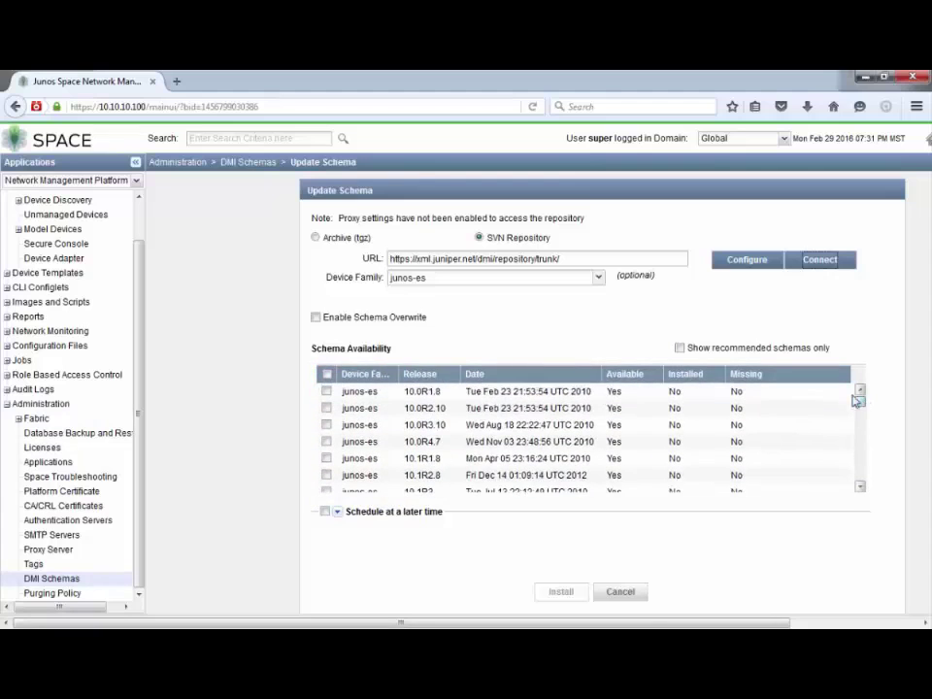
click(766, 377)
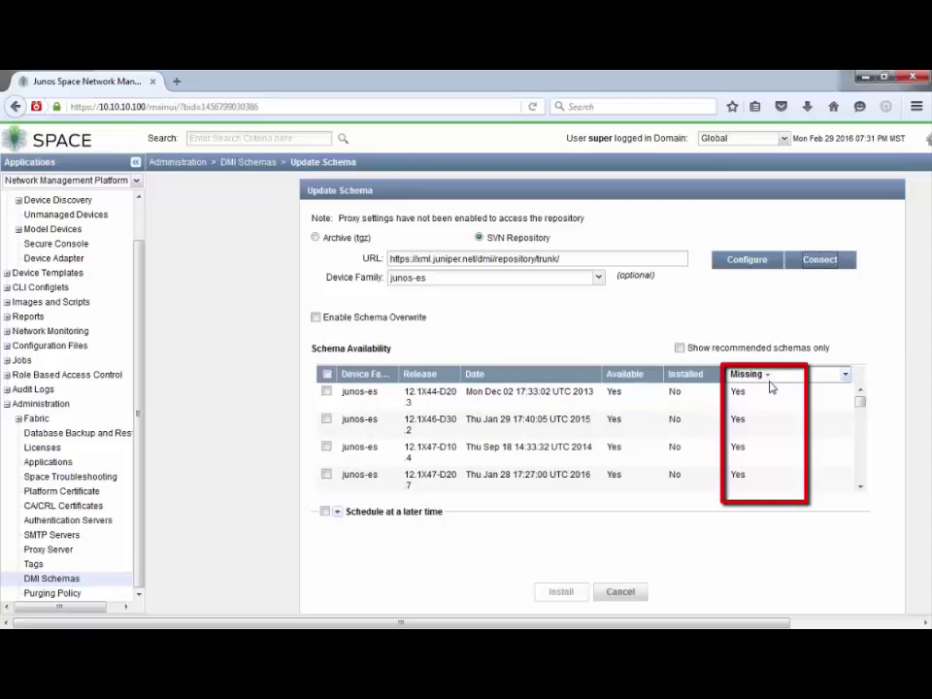
click(860, 487)
click(859, 392)
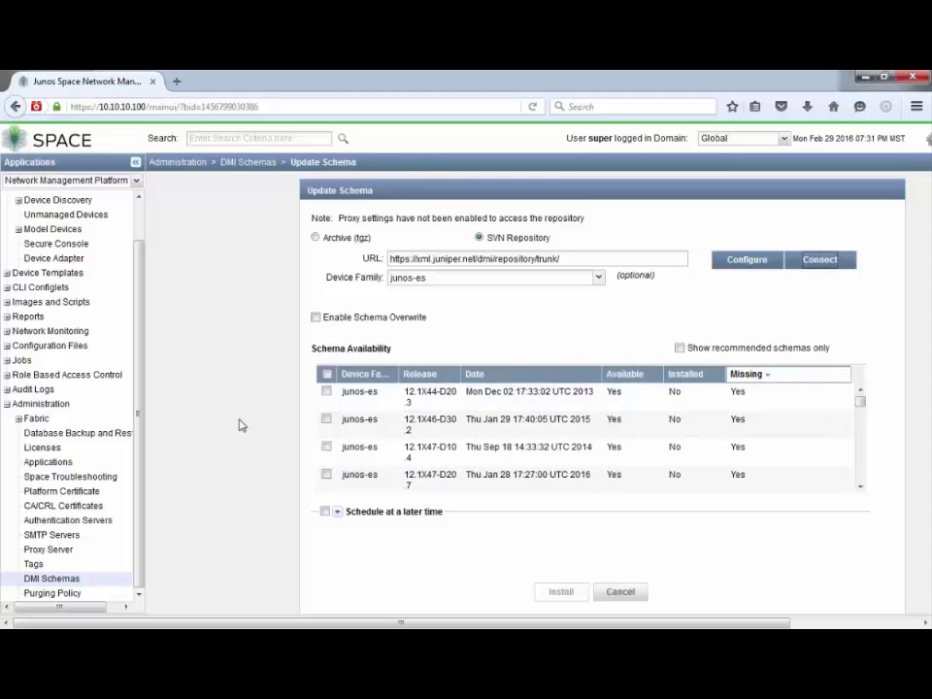
- Install junos-es 12.1X44-D20.3, 12.1X47-D10.4 and 12.1X47-D20.7, then check job 229381 succeeded
click(326, 391)
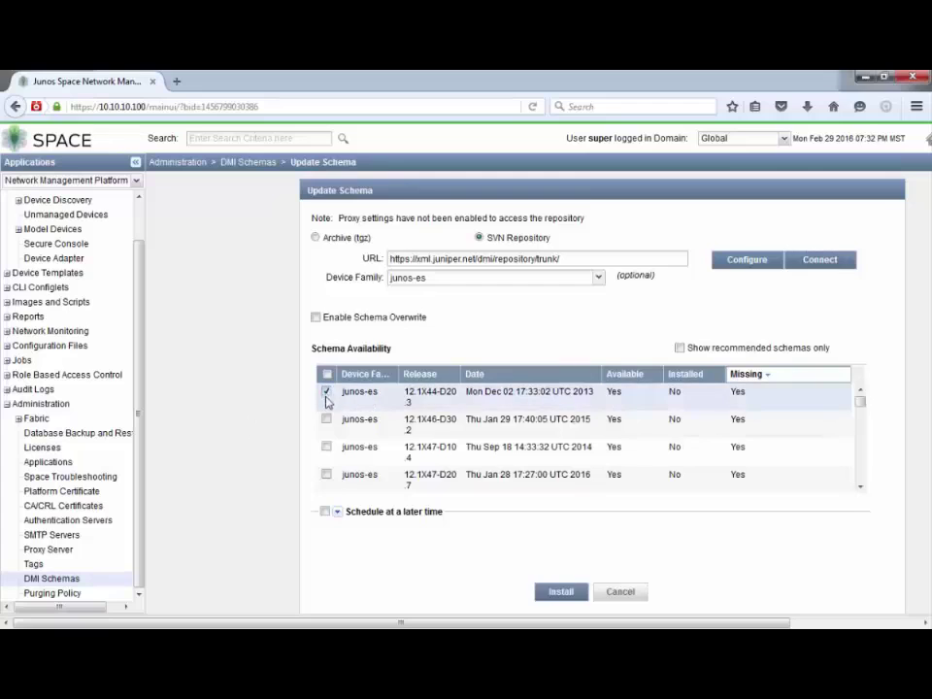
click(327, 446)
click(326, 474)
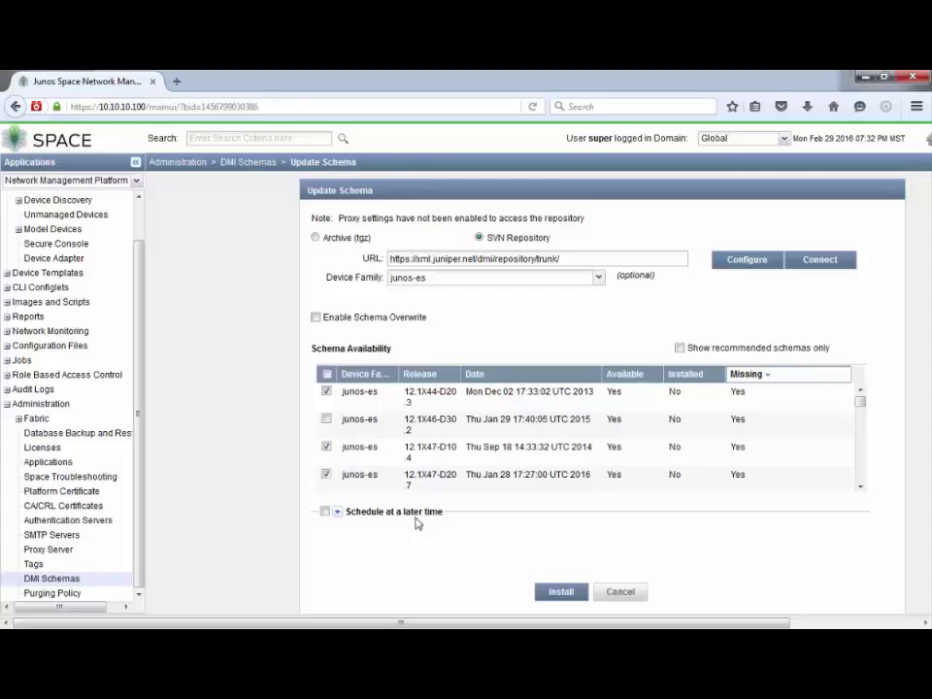
click(579, 596)
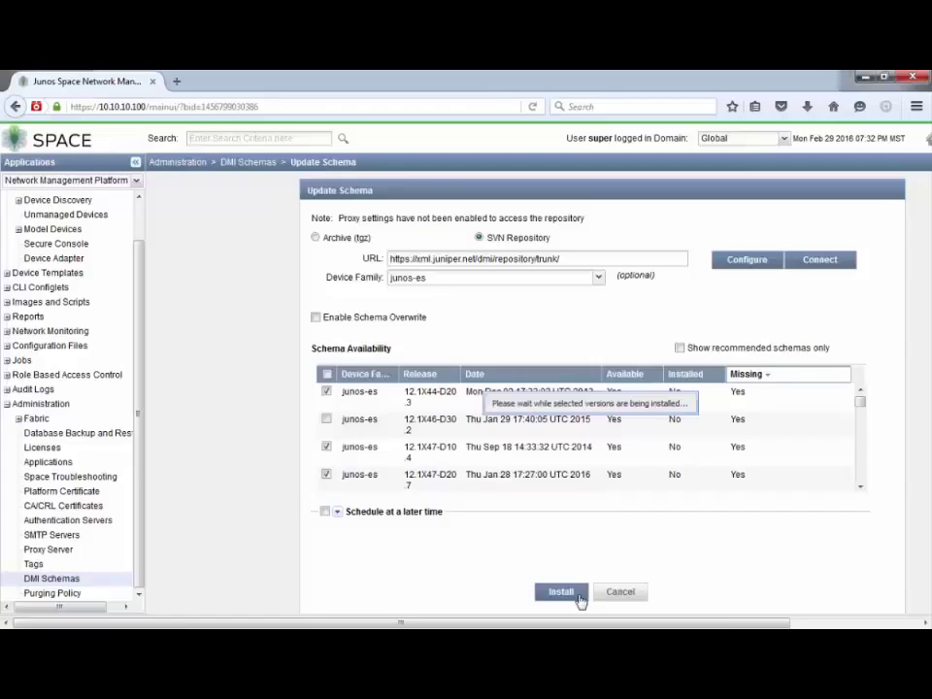
click(593, 404)
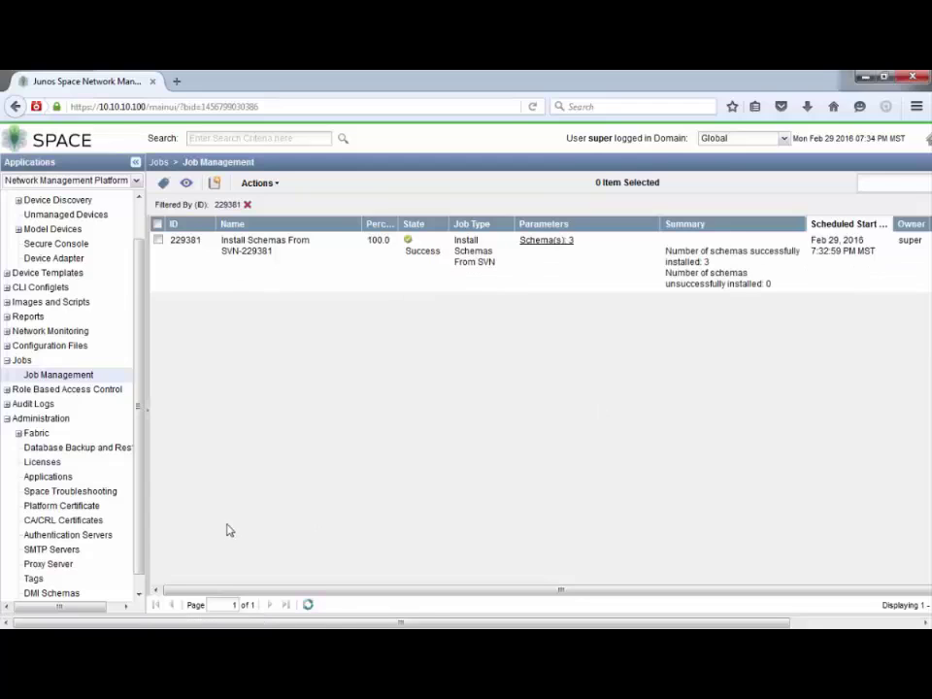
- Return to Administration > DMI Schemas to see the newly installed junos-es versions
drag(143, 540, 144, 567)
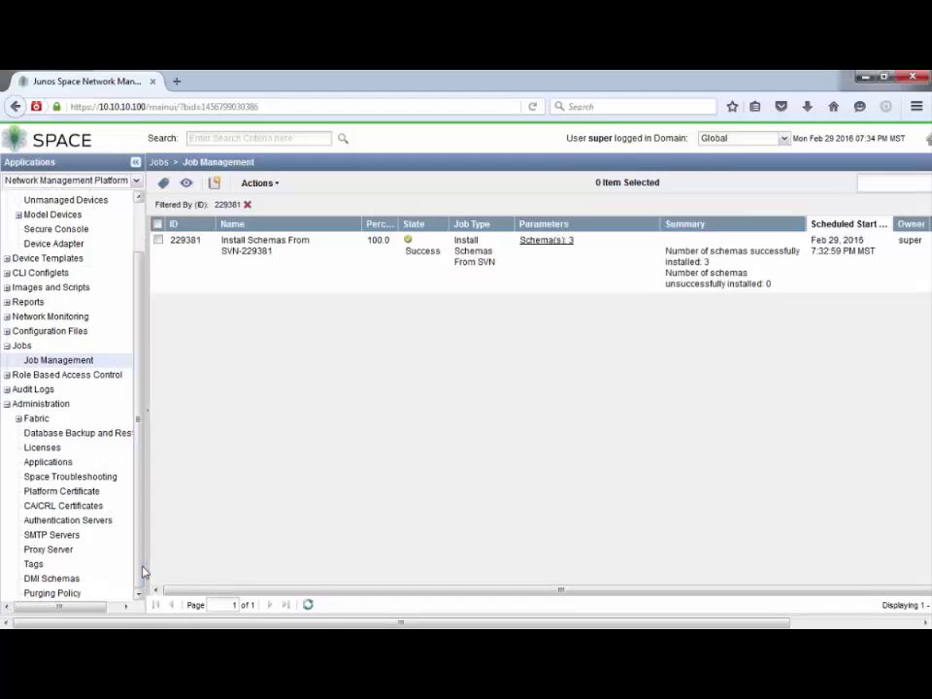
click(78, 582)
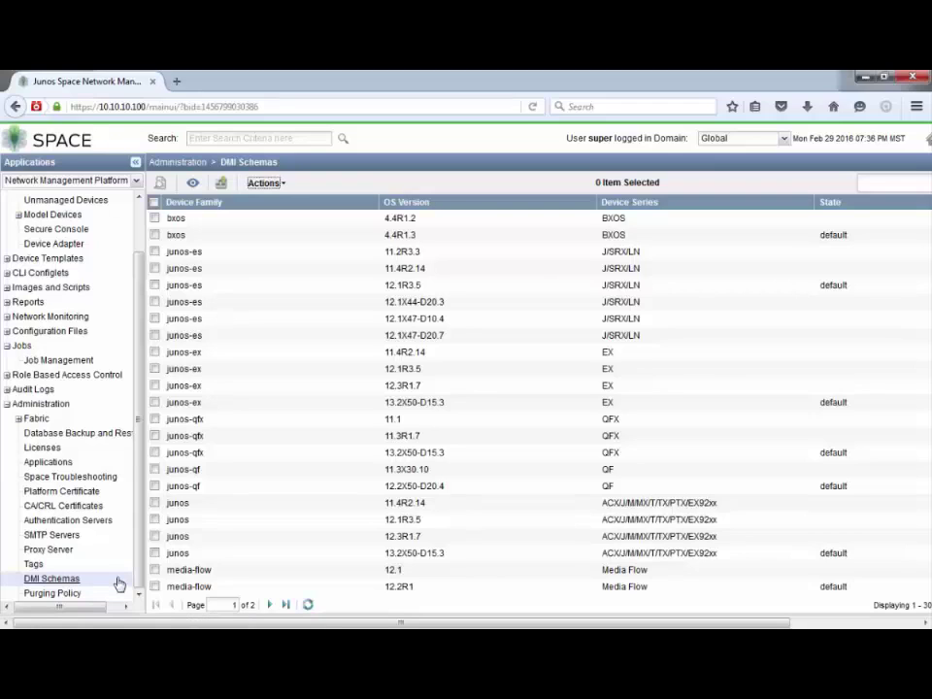
- Select junos-es 12.1X47-D10.4 and review its missing schemas list
click(154, 319)
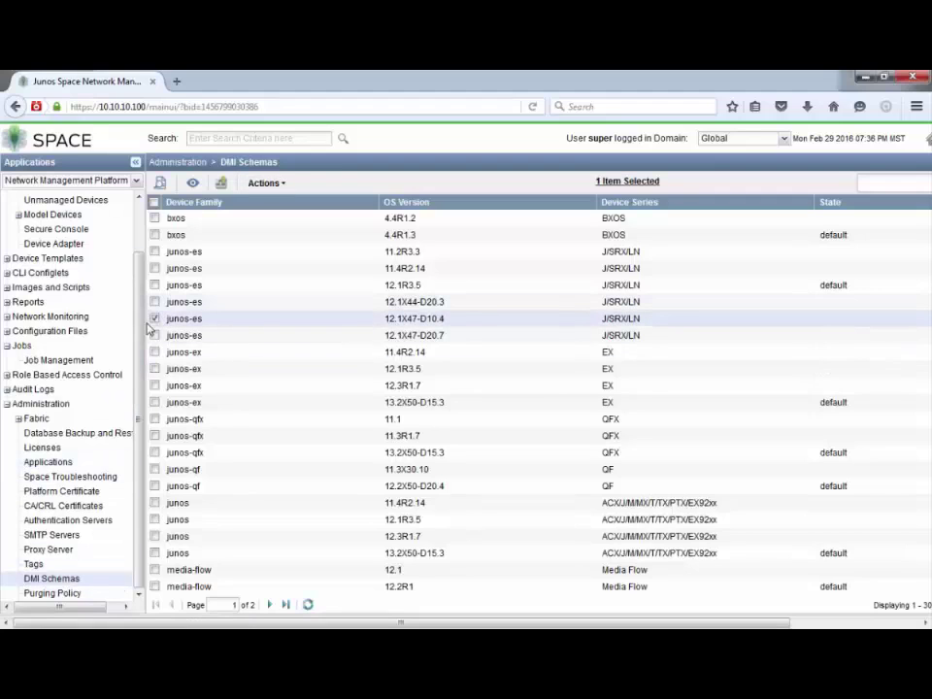
click(286, 185)
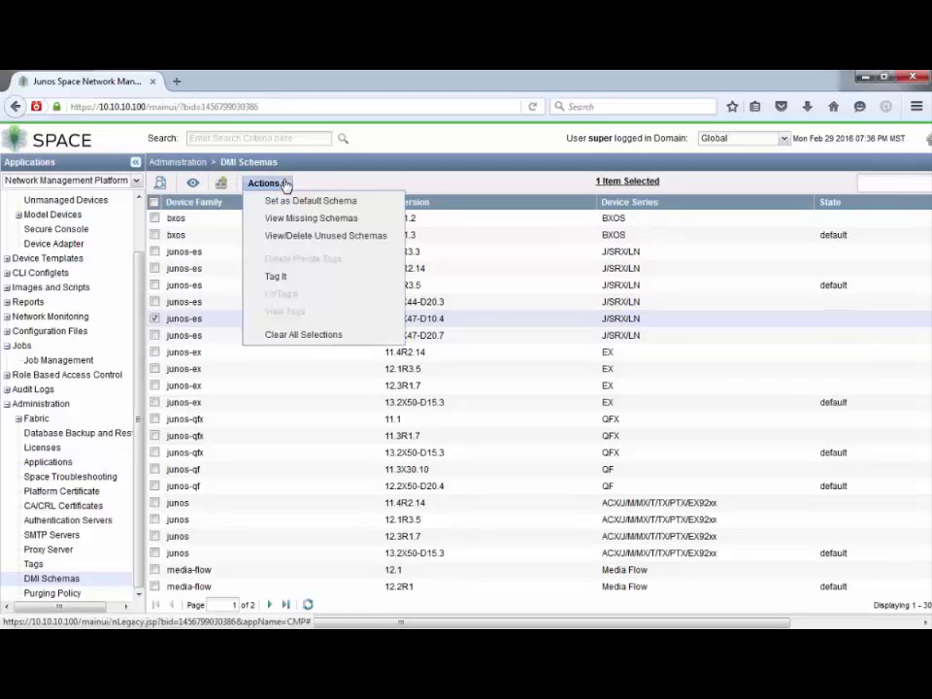
click(358, 221)
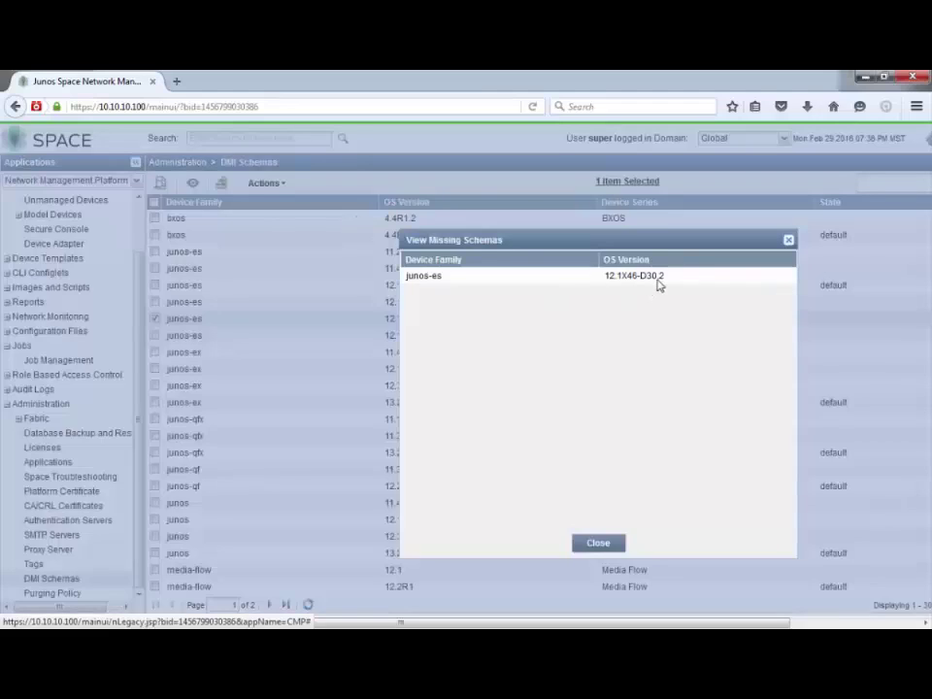
click(598, 544)
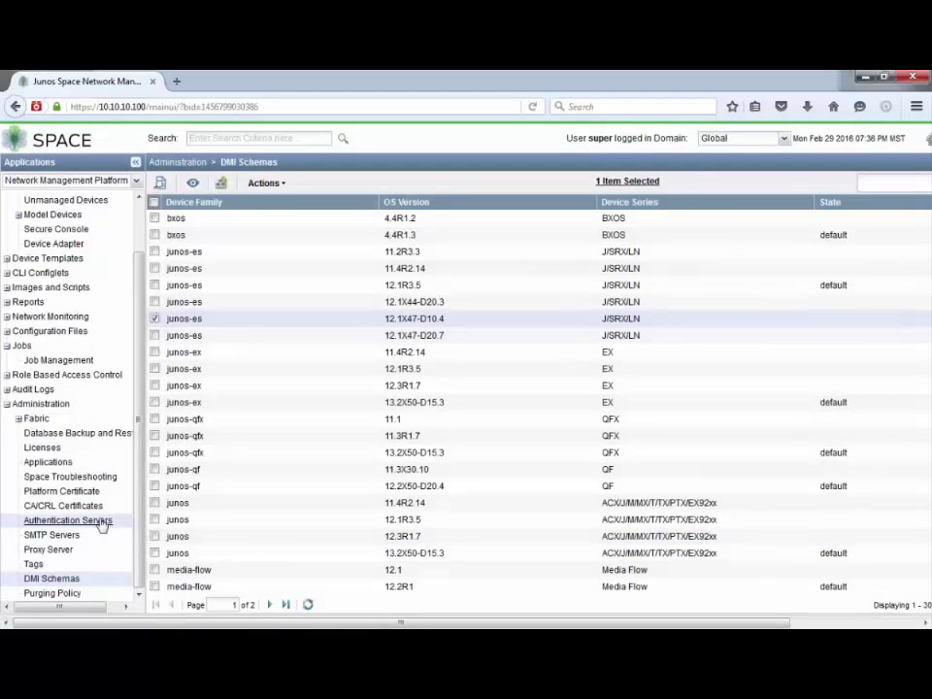
- Set junos-es 12.1X47-D10.4 as the default schema and open Device Management to check schema versions
click(285, 184)
click(312, 202)
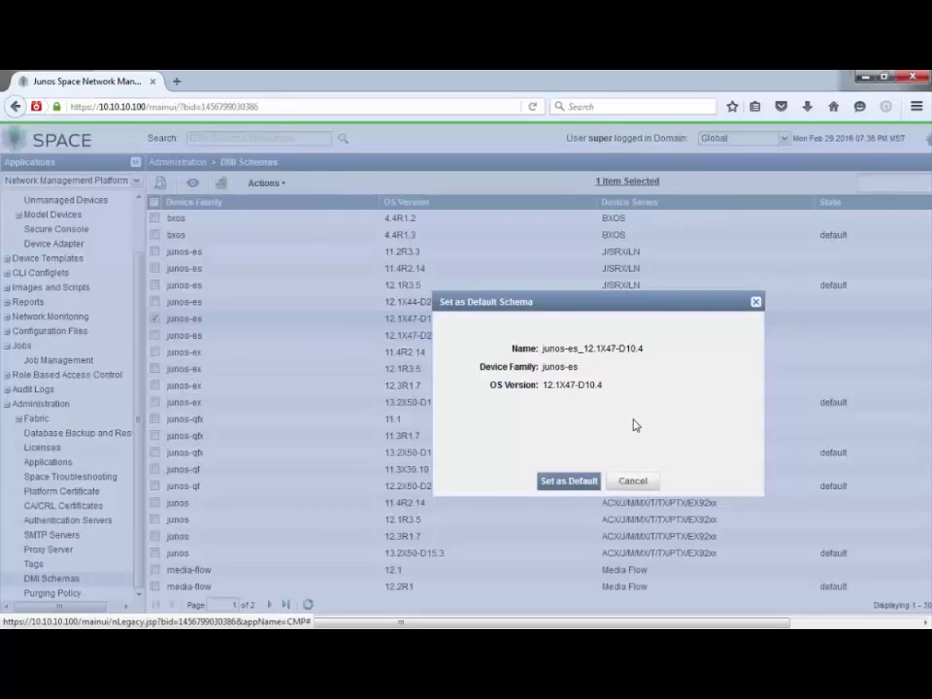
click(592, 484)
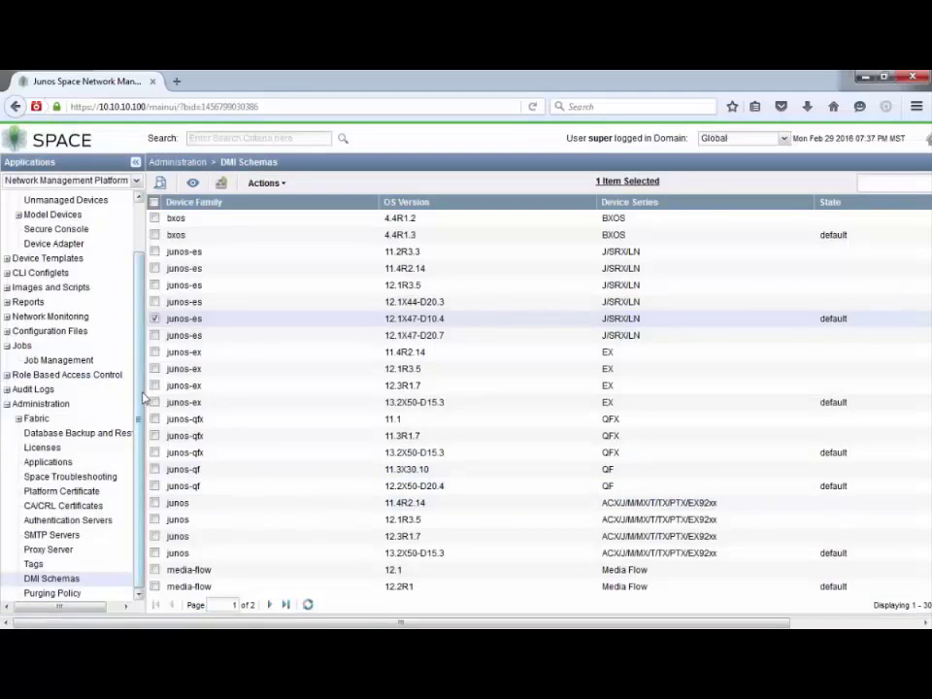
scroll(139, 407, up, 2)
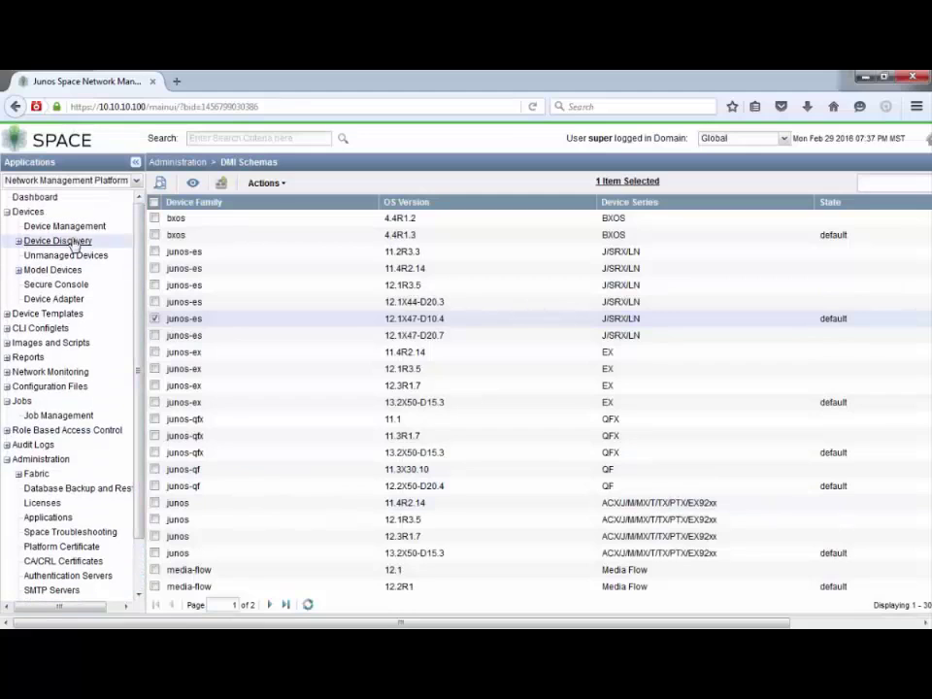
click(70, 231)
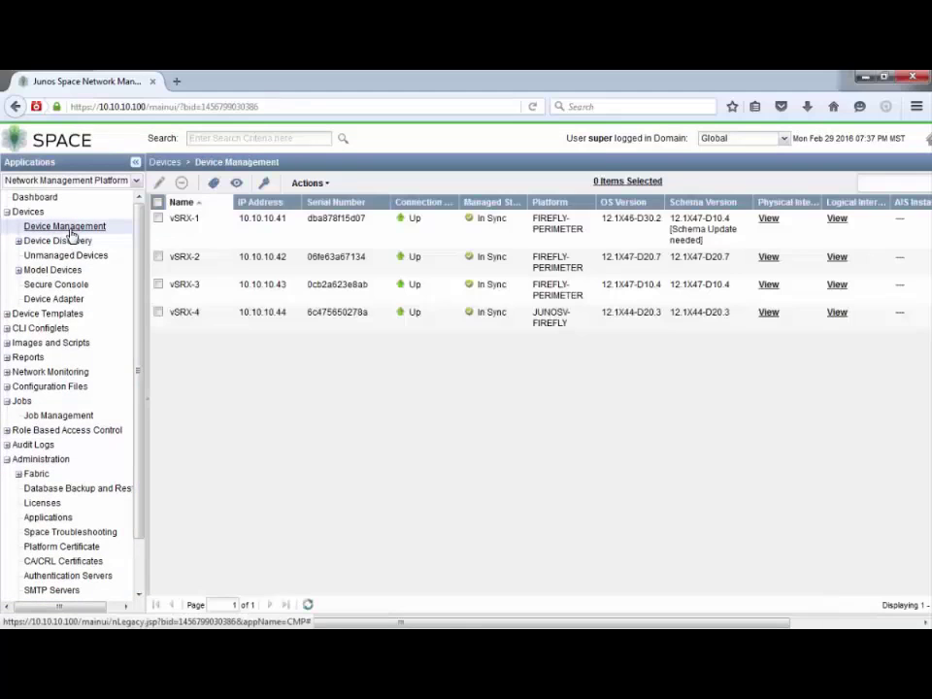